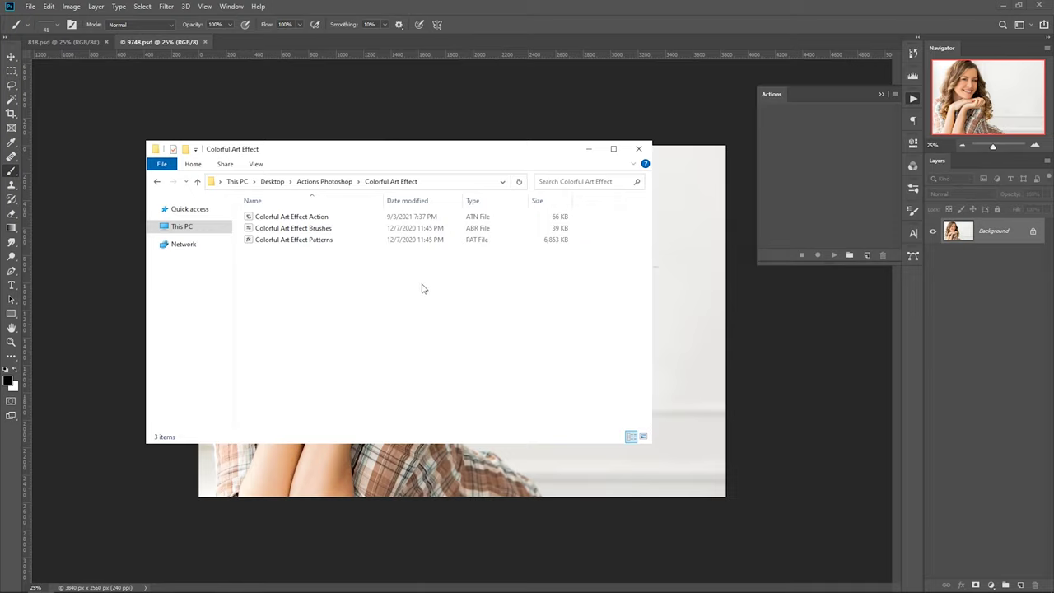
Load the three Colorful Art Effect files and select the Colorful Art Effect action in the Cuong 37 set.
left_click_drag(284, 286, 546, 23)
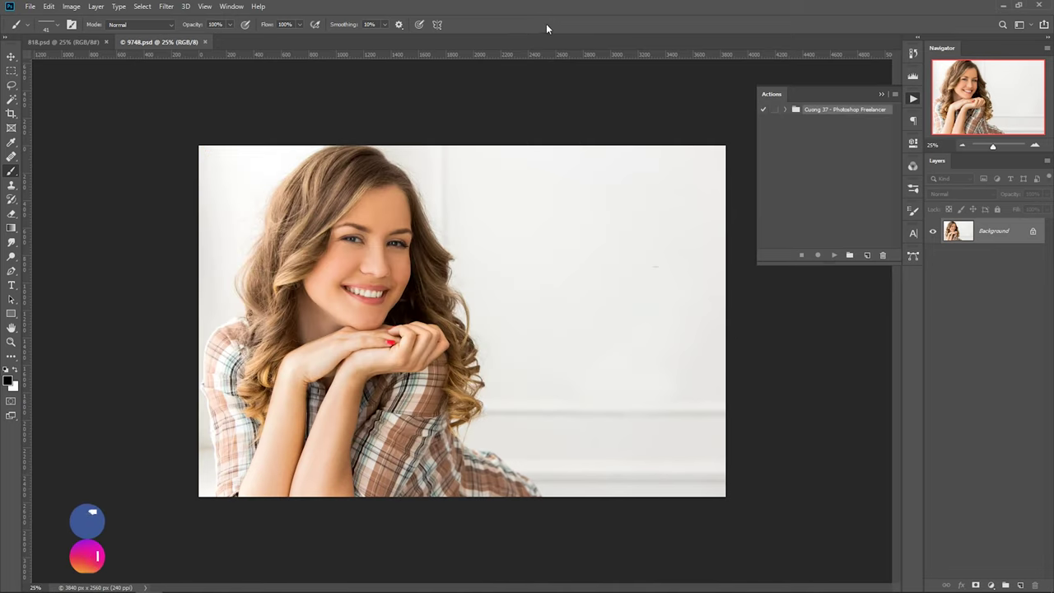
left_click(785, 110)
left_click(793, 122)
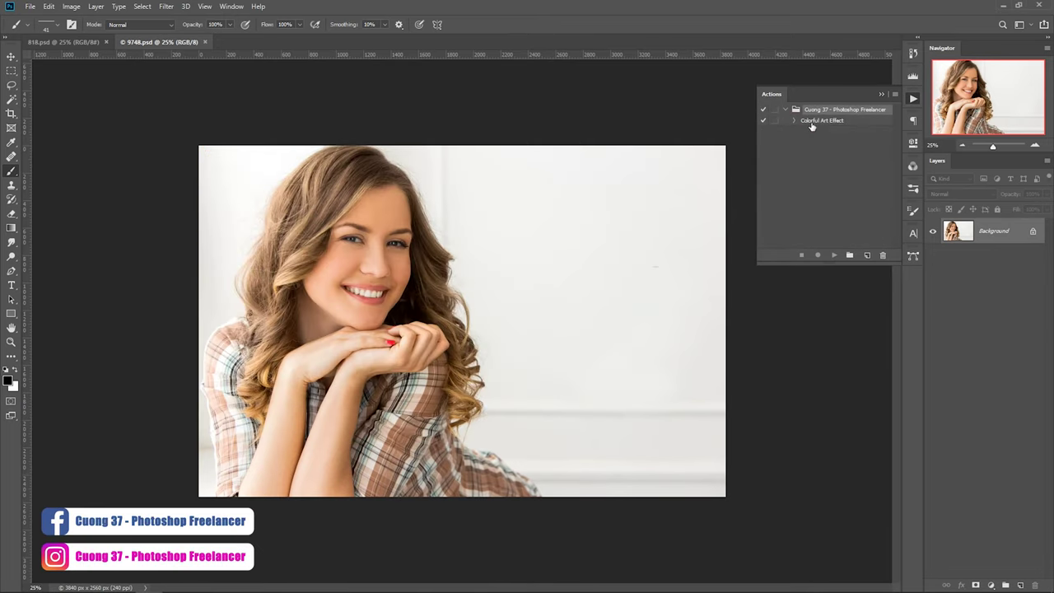
left_click(821, 124)
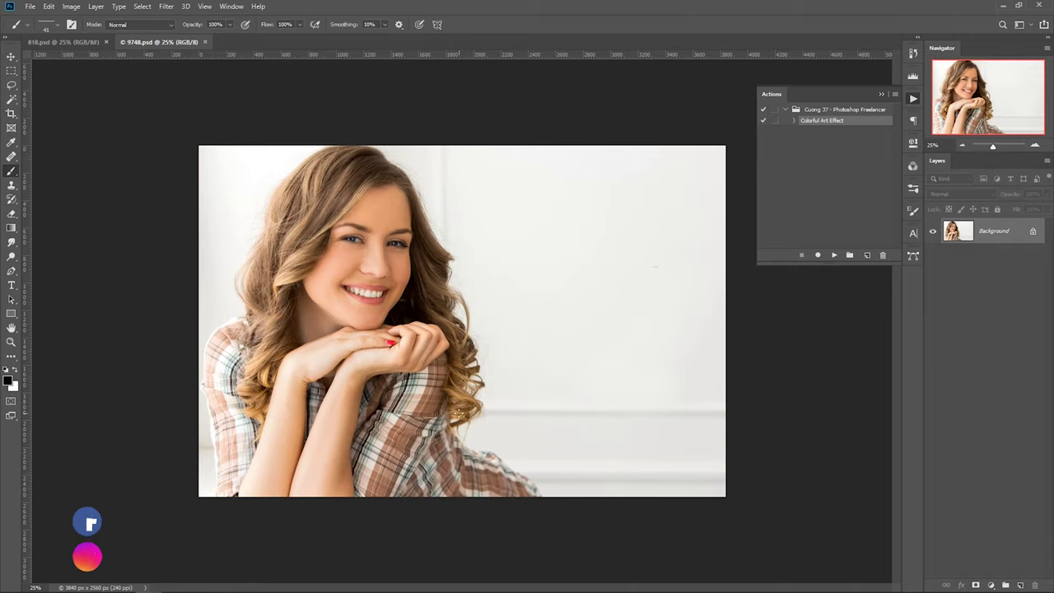
Create an empty layer named brush above Background, with the Pen tool ready.
key("p")
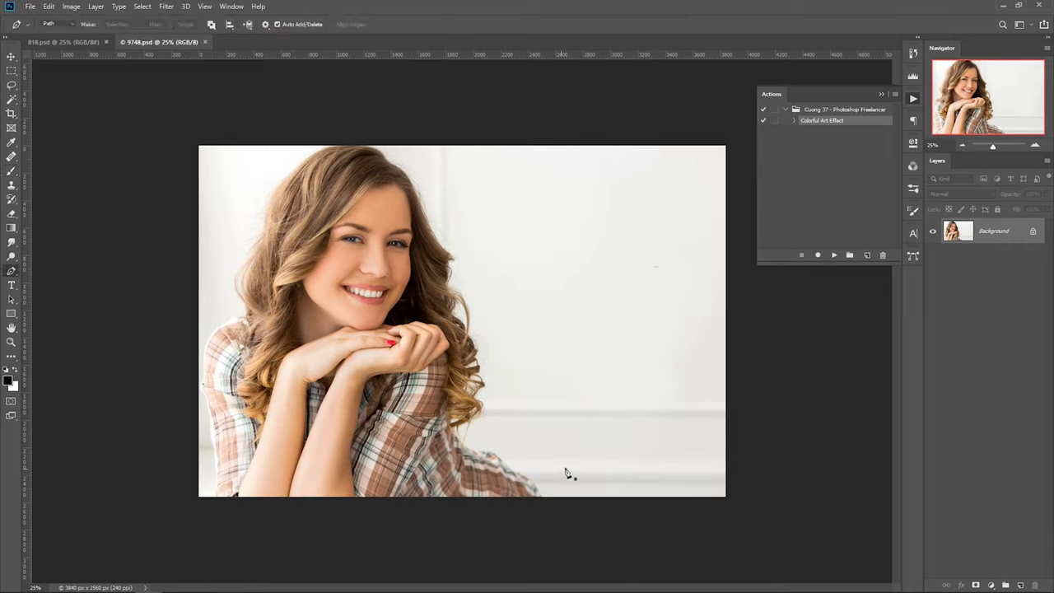
left_click(1019, 583)
type("brush")
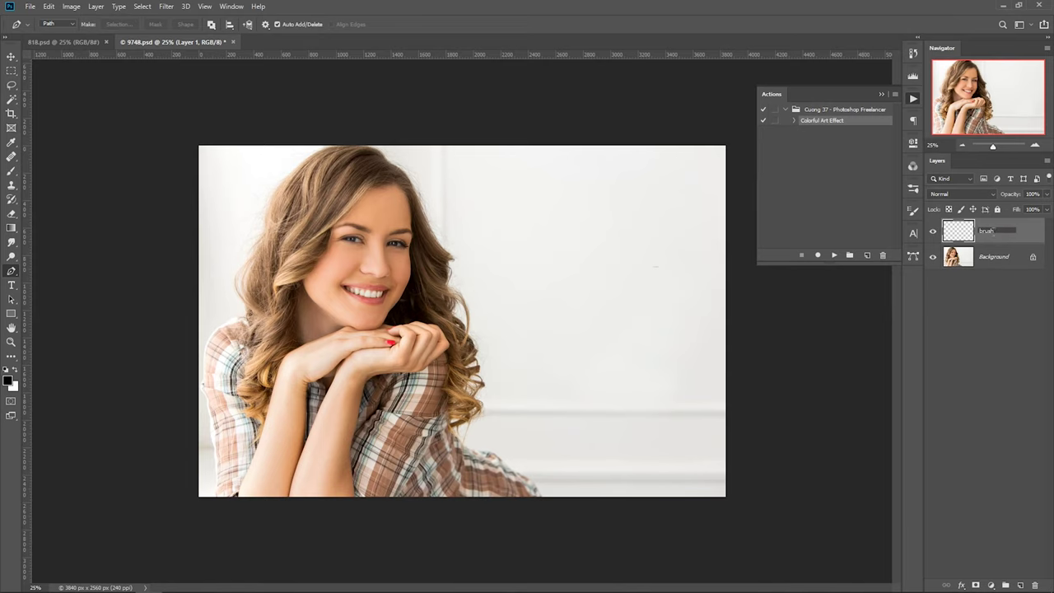
key("Return")
Trace a pen path from the shirt's bottom edge up the hair to the top of the head.
scroll(550, 482, "up", 2)
scroll(576, 494, "up", 2)
left_click_drag(646, 486, 607, 444)
scroll(607, 444, "up", 1)
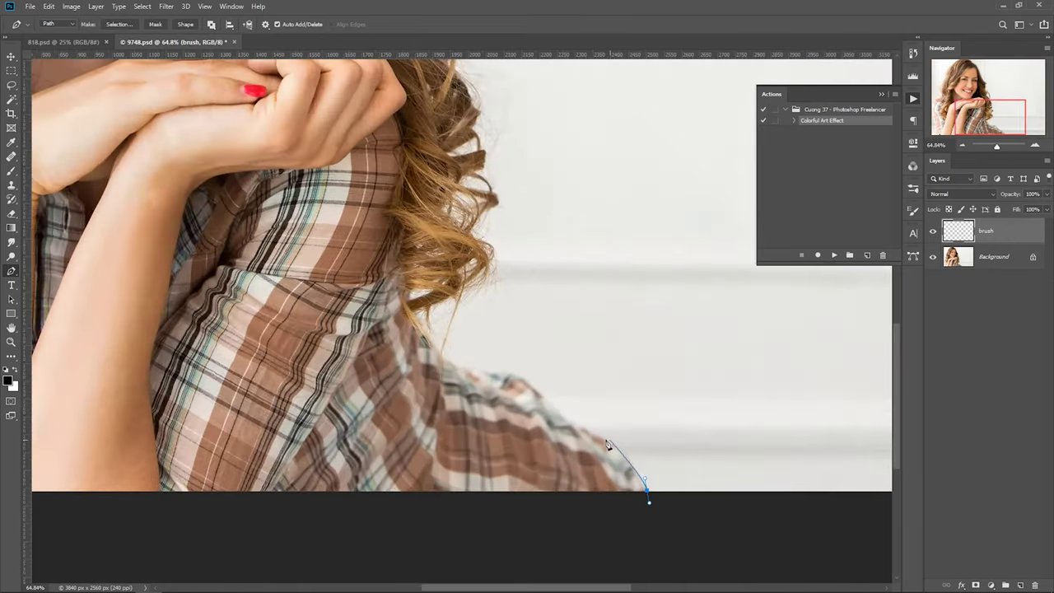
left_click_drag(544, 396, 530, 381)
left_click_drag(447, 354, 433, 313)
left_click_drag(491, 274, 502, 257)
left_click_drag(509, 199, 498, 335)
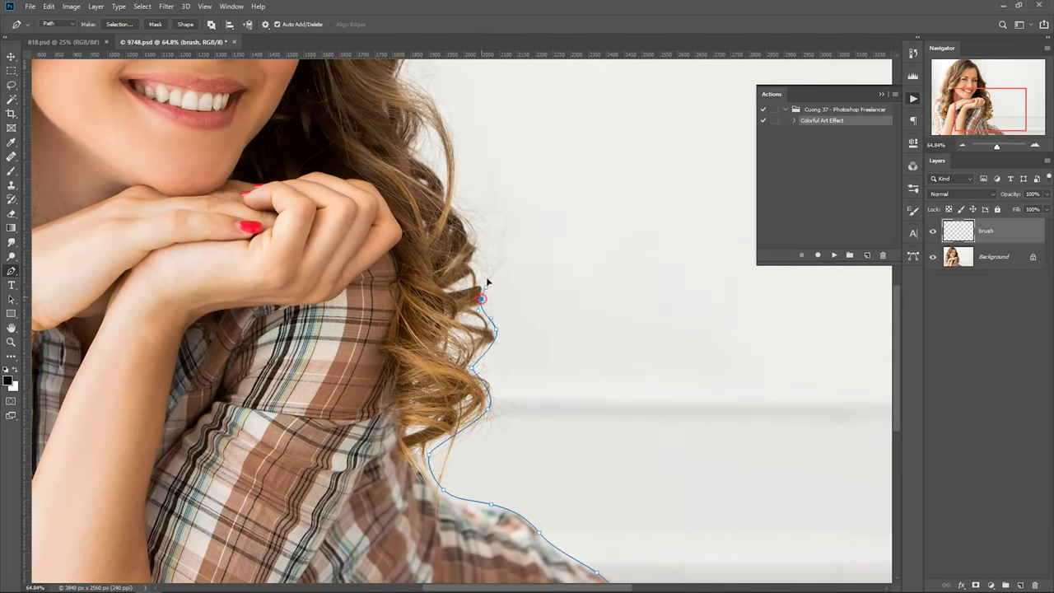
left_click(474, 247)
mouse_move(477, 239)
left_mouse_down()
mouse_move(518, 366)
mouse_move(477, 225)
mouse_move(497, 419)
left_mouse_up()
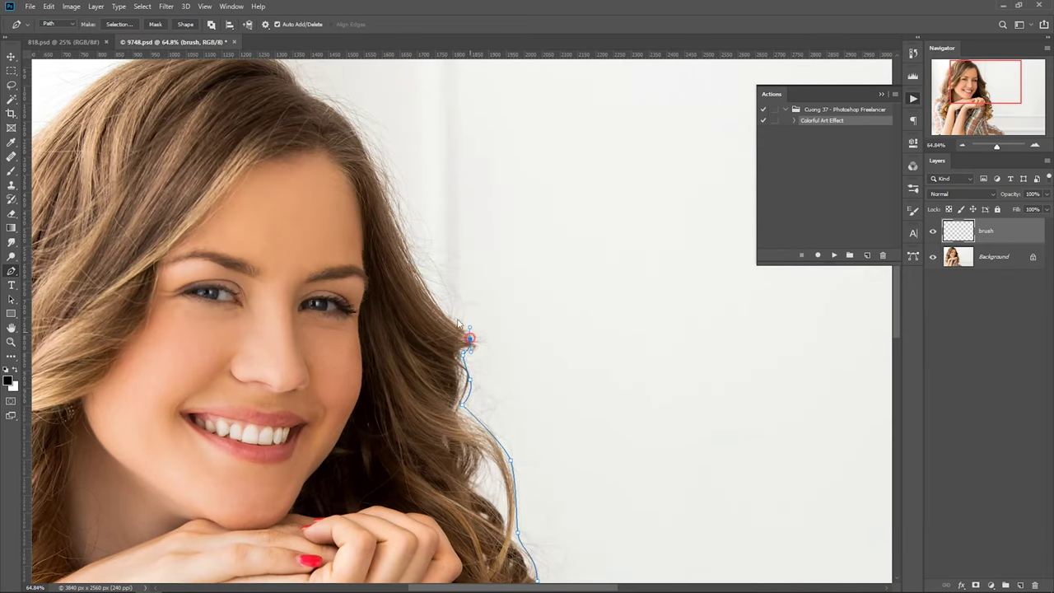
left_click_drag(412, 230, 486, 354)
left_click(454, 326)
left_click(400, 230)
left_click(368, 208)
left_click_drag(383, 179, 590, 213)
left_click(505, 170)
Continue the path down the left hairline, shoulder and sleeve to below the image bottom.
left_click_drag(289, 259, 372, 155)
left_click_drag(340, 254, 336, 281)
left_click_drag(297, 355, 346, 241)
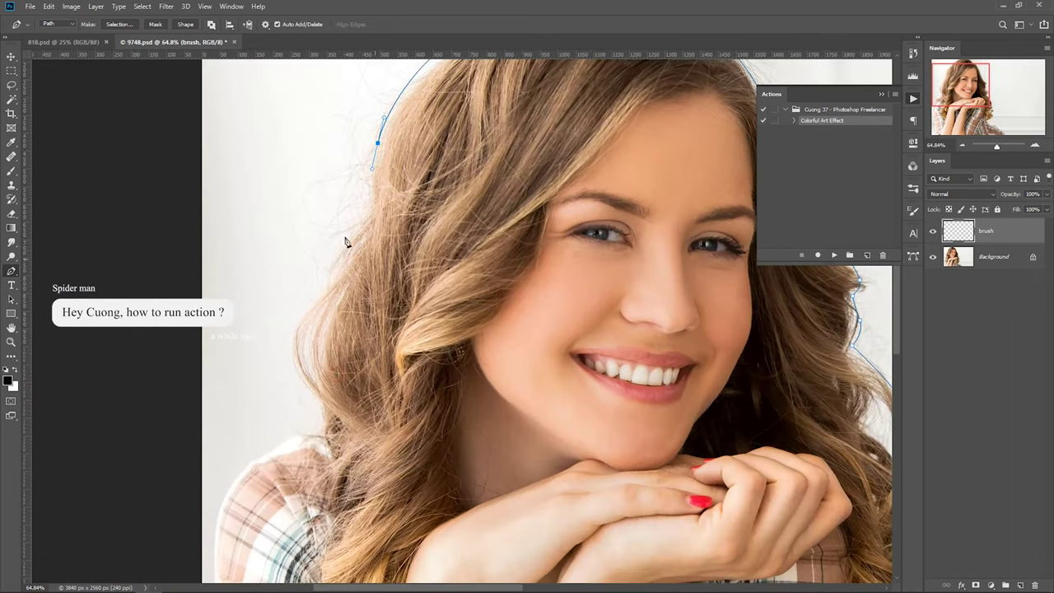
left_click(318, 284)
left_click(292, 363)
left_click(318, 413)
left_click_drag(304, 440, 413, 99)
left_click_drag(321, 215, 317, 284)
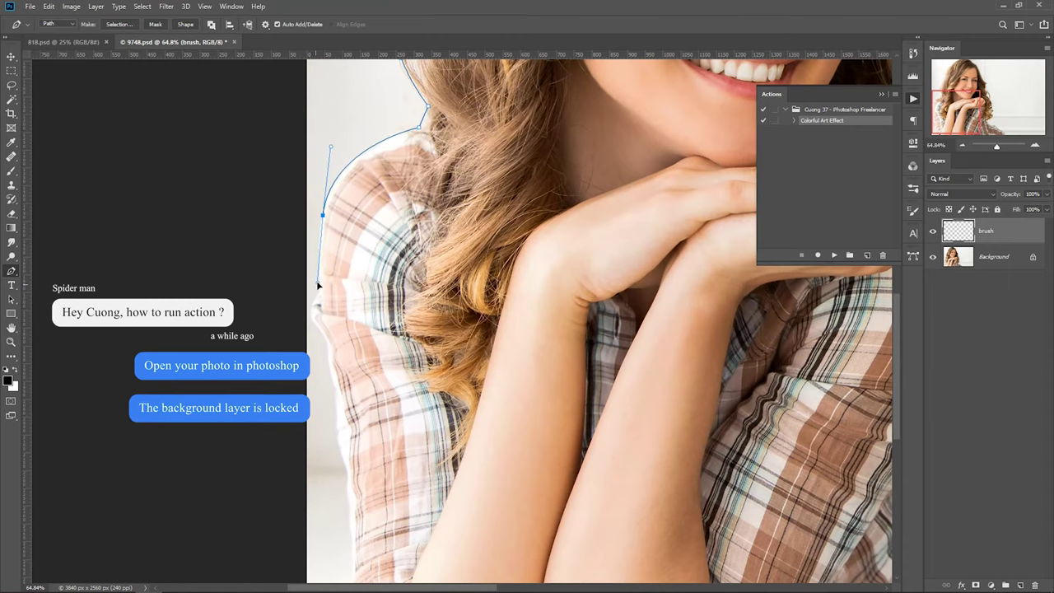
scroll(317, 329, "up", 2)
left_click_drag(324, 364, 334, 309)
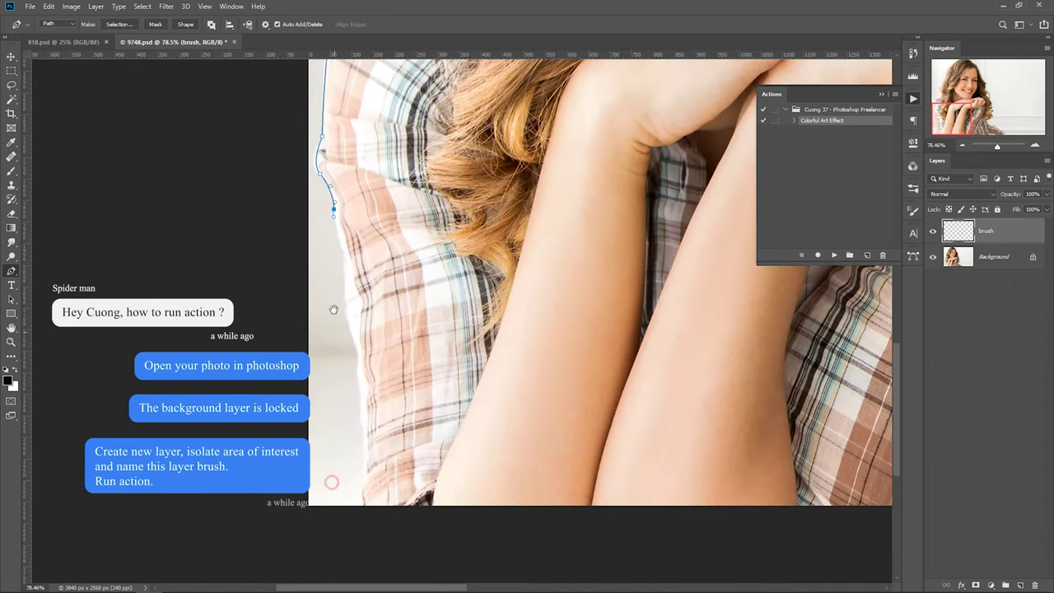
left_click(351, 336)
left_click(362, 415)
left_click(368, 456)
left_click_drag(363, 515, 374, 536)
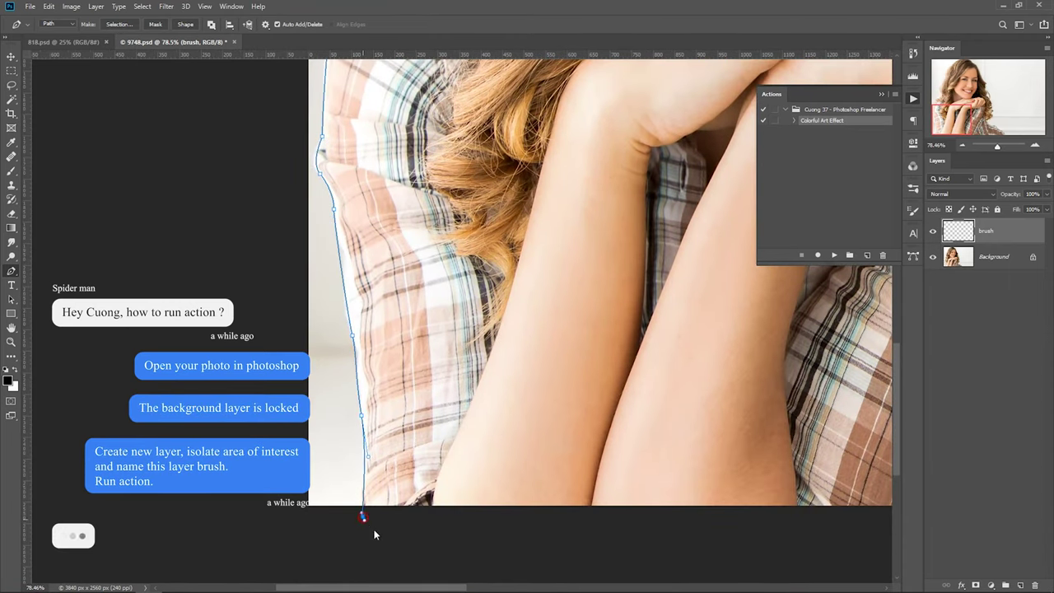
scroll(374, 531, "down", 3)
left_click(447, 513)
Close the traced outline and convert it into a selection of the woman.
left_click(684, 533)
key("ctrl+Return")
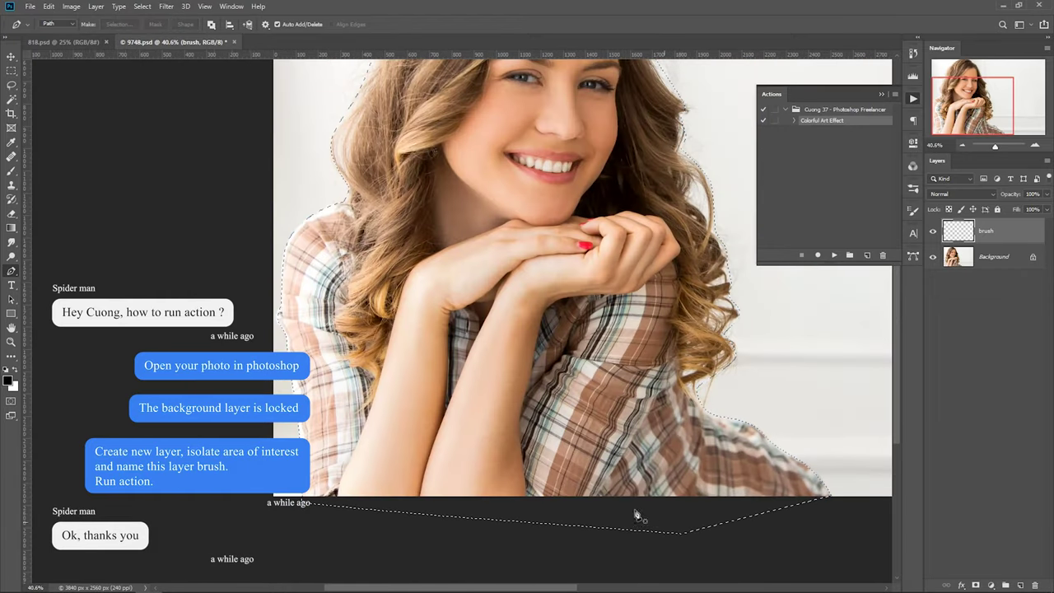
scroll(637, 515, "down", 1)
Set the foreground colour to the red sampled from her nails.
key("F2")
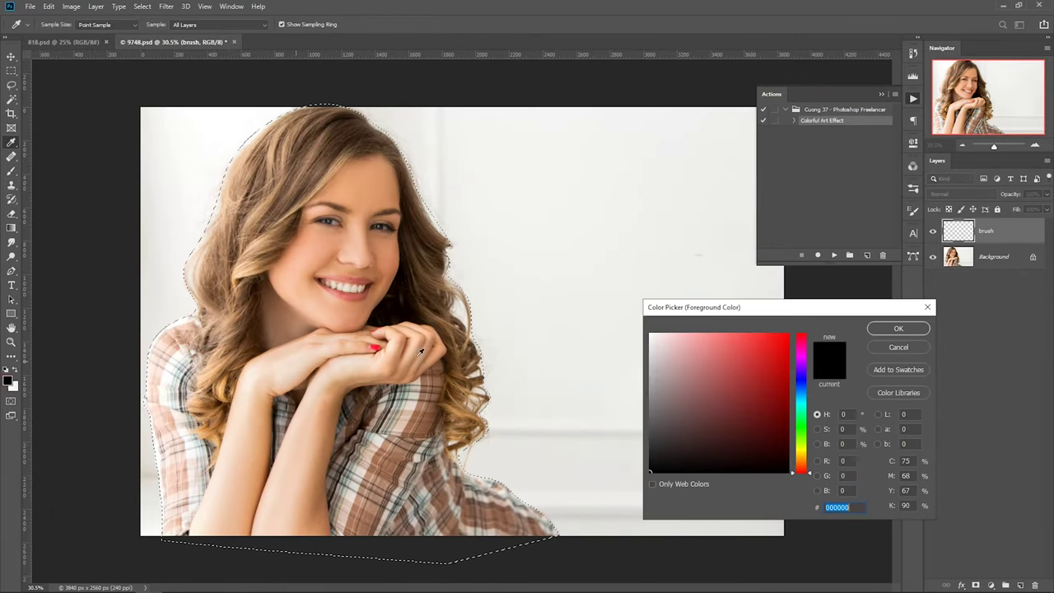
left_click(375, 347)
key("Return")
Paint the selection solid red with a 730 px brush, then deselect.
key("b")
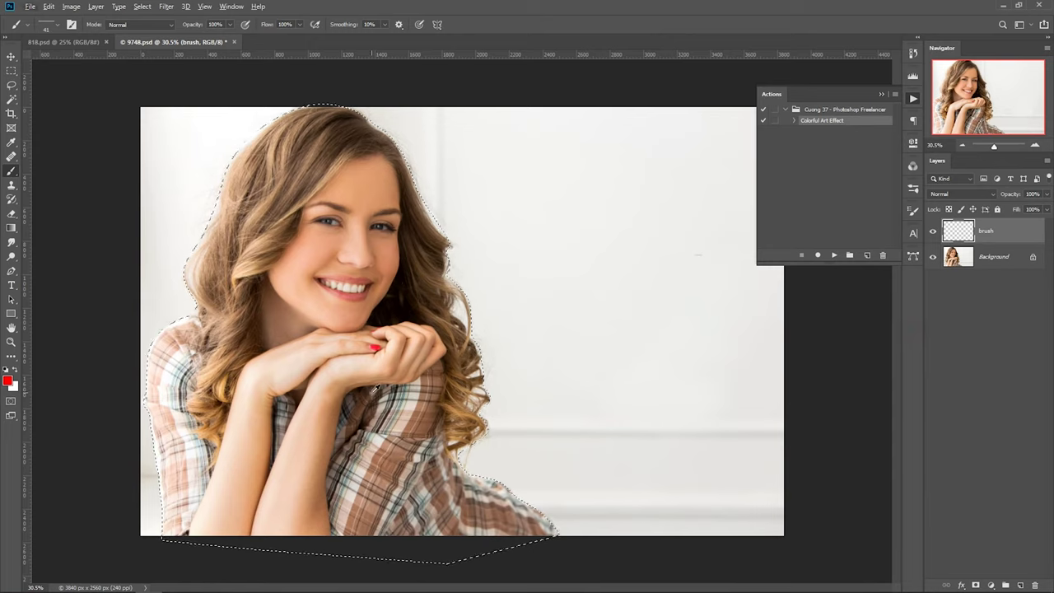
key("bracketright")
key("bracketright")
key("bracketright")
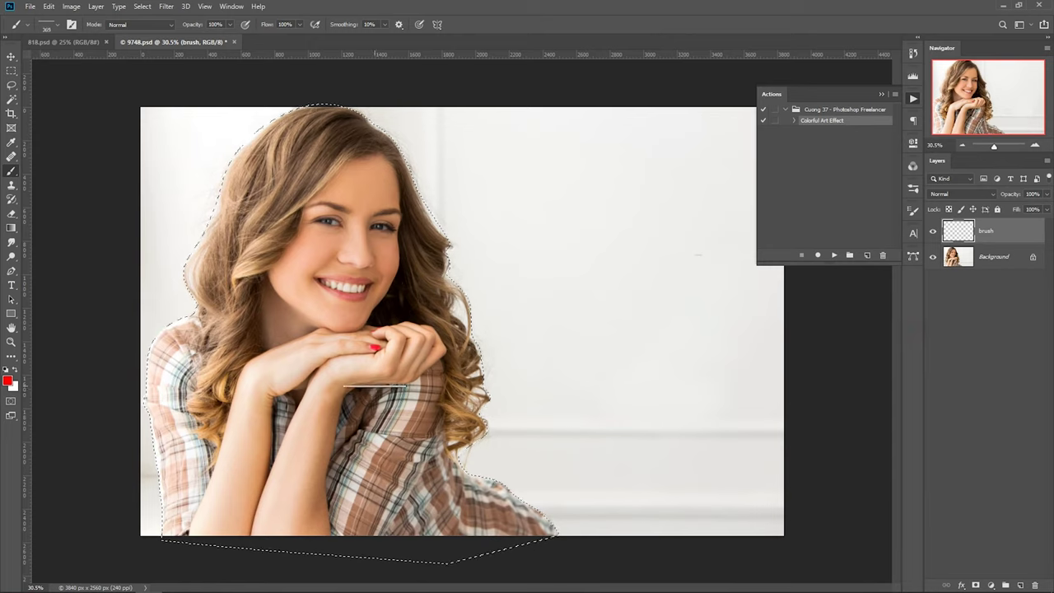
right_click(395, 385)
left_click(428, 463)
key("Return")
mouse_move(436, 435)
left_mouse_down()
mouse_move(421, 528)
mouse_move(206, 395)
mouse_move(388, 176)
mouse_move(247, 282)
mouse_move(370, 356)
left_mouse_up()
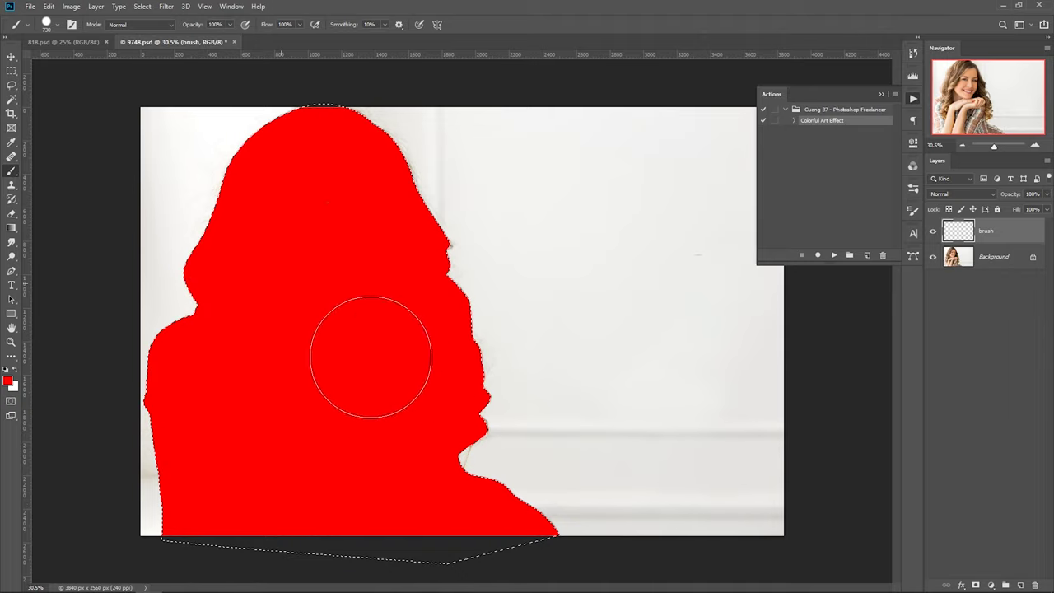
key("ctrl+d")
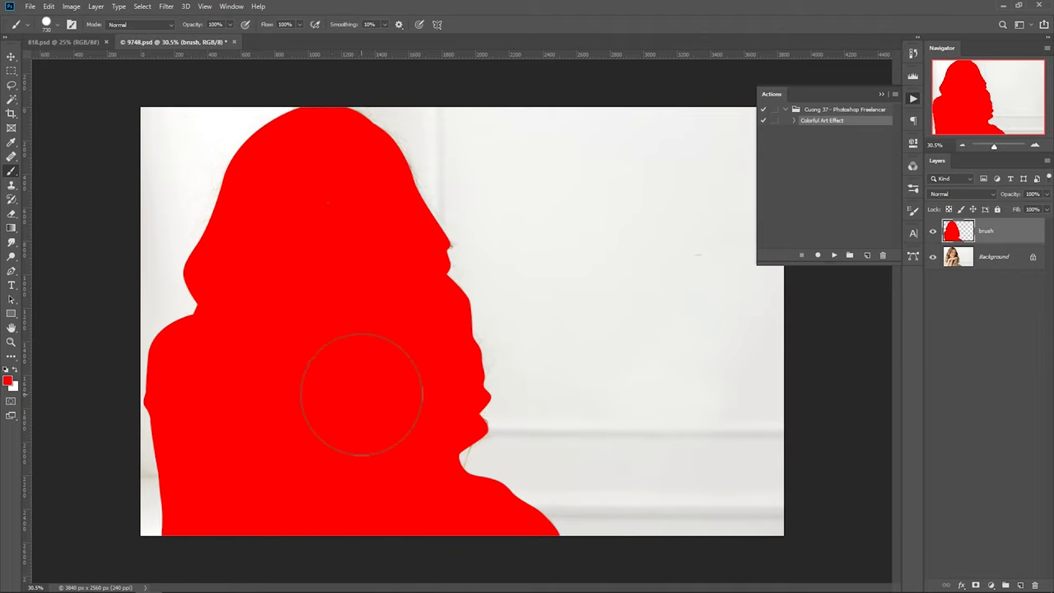
key("v")
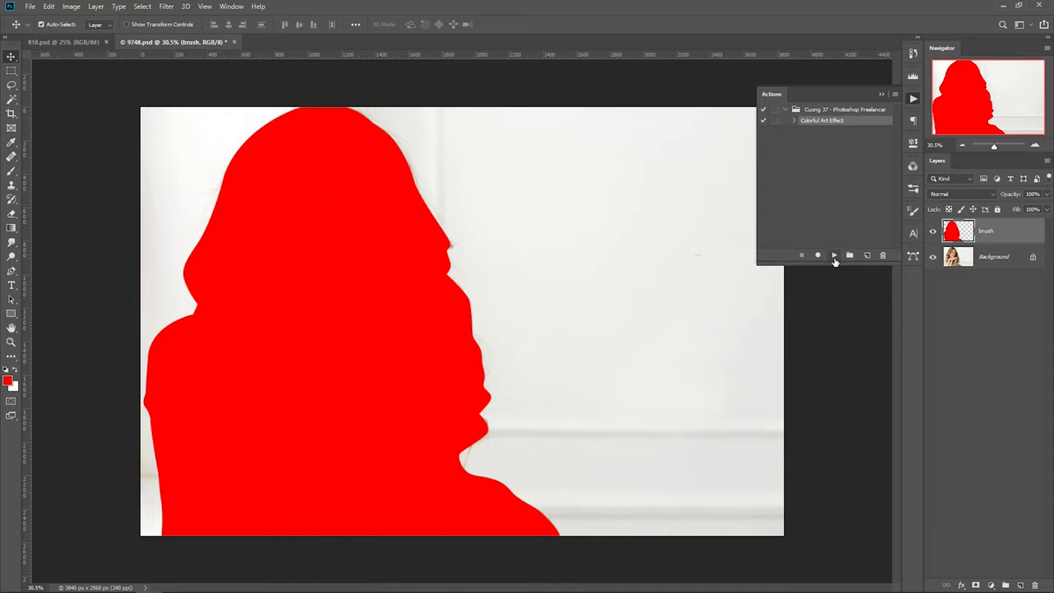
Run the Colorful Art Effect action on the portrait and compare the result with the original.
left_click(833, 255)
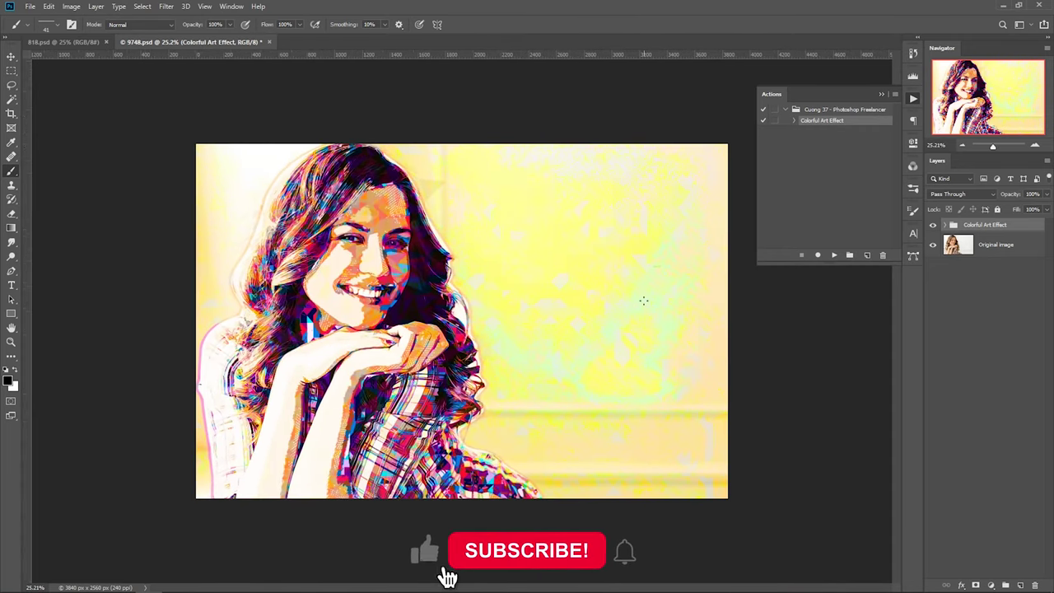
left_click(932, 225)
left_click(932, 225)
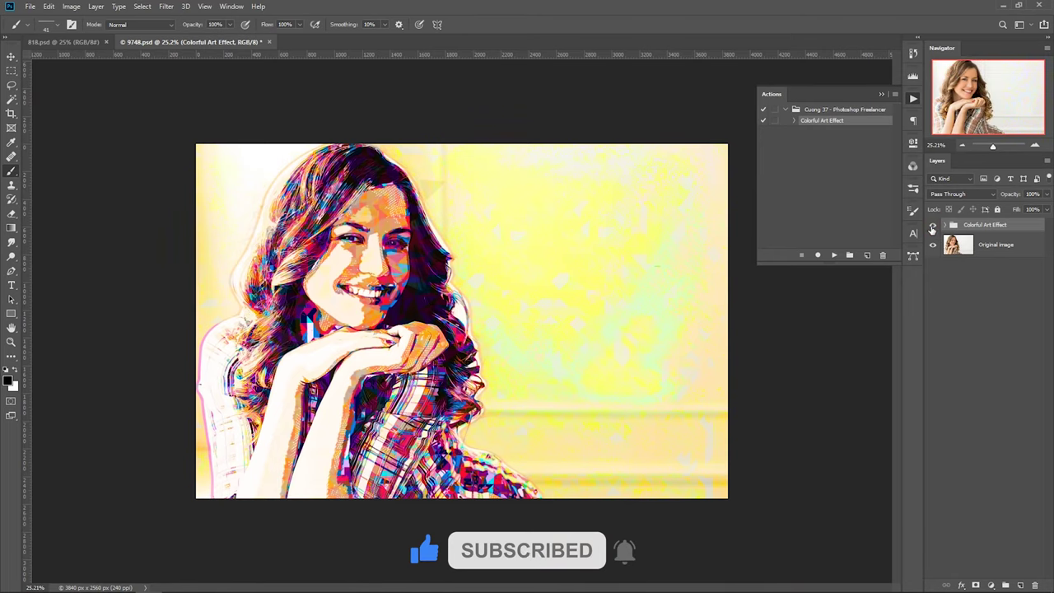
left_click(932, 225)
left_click(932, 225)
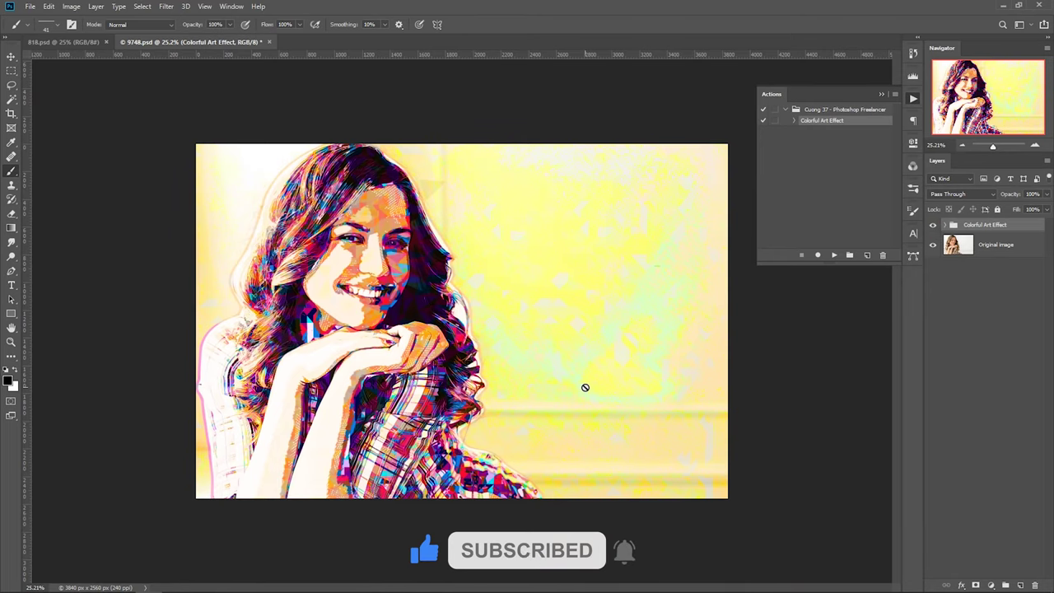
key("v")
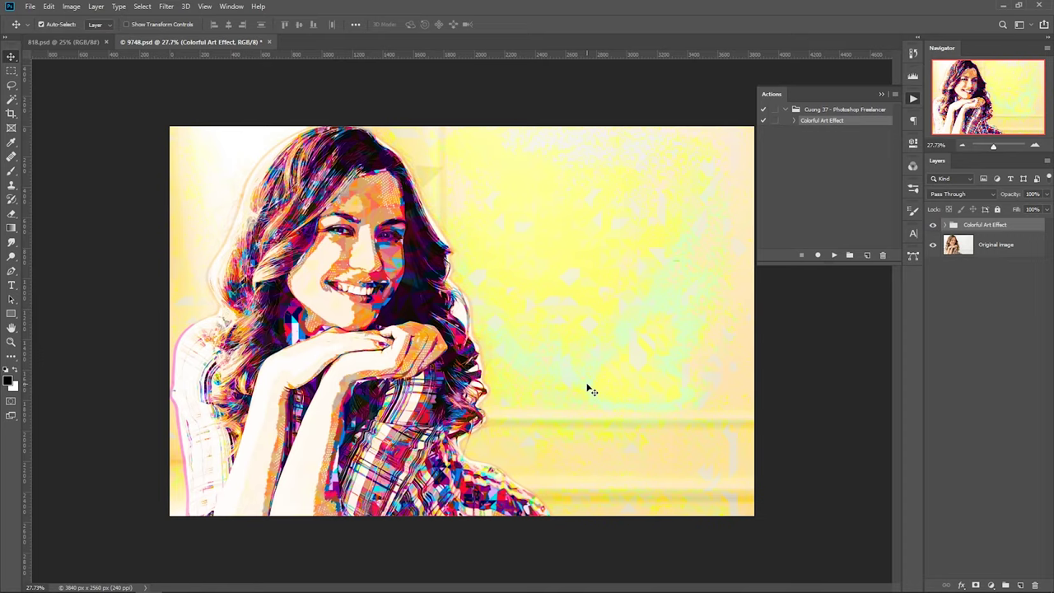
In 818.psd, add an empty layer named brush above Background.
left_click(64, 42)
scroll(536, 363, "up", 2)
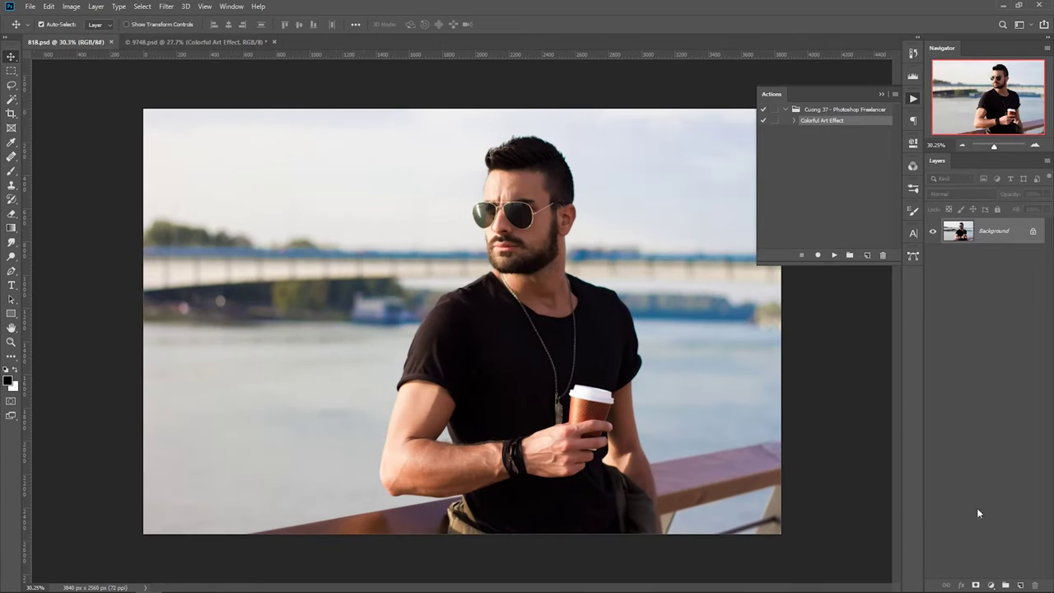
left_click(1018, 584)
type("bru")
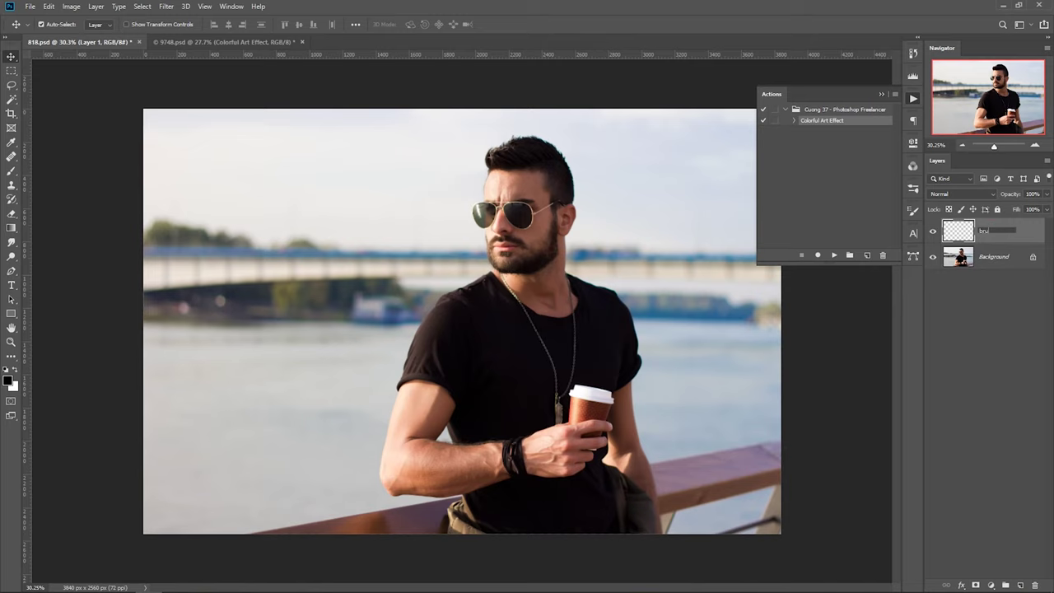
type("sh")
key("Return")
scroll(724, 466, "up", 1)
On the Background layer, quick-select the man's shirt, torso and head.
scroll(651, 444, "up", 1)
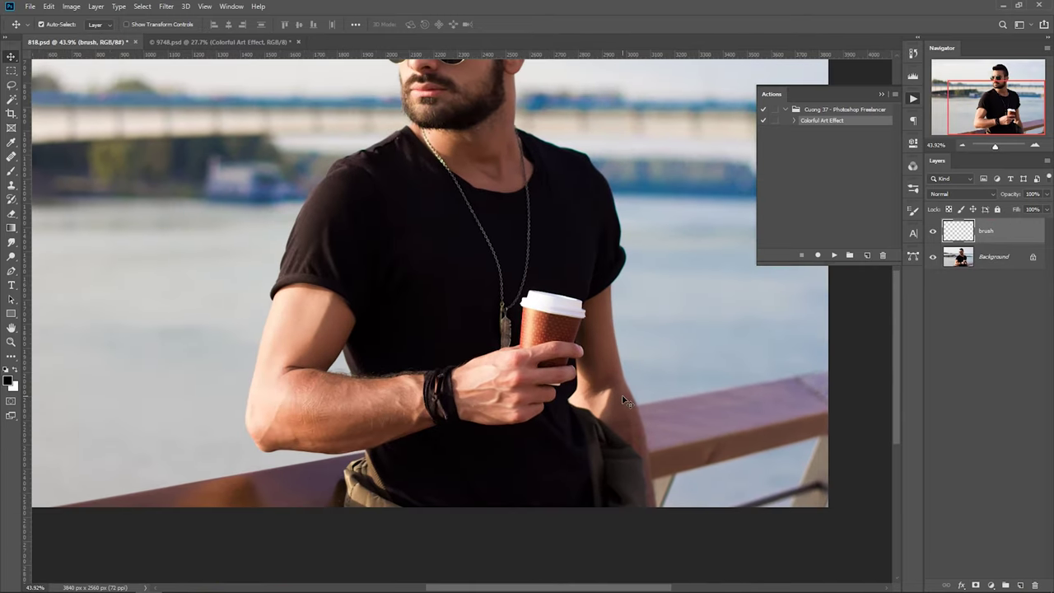
left_click(969, 259)
scroll(559, 349, "down", 1)
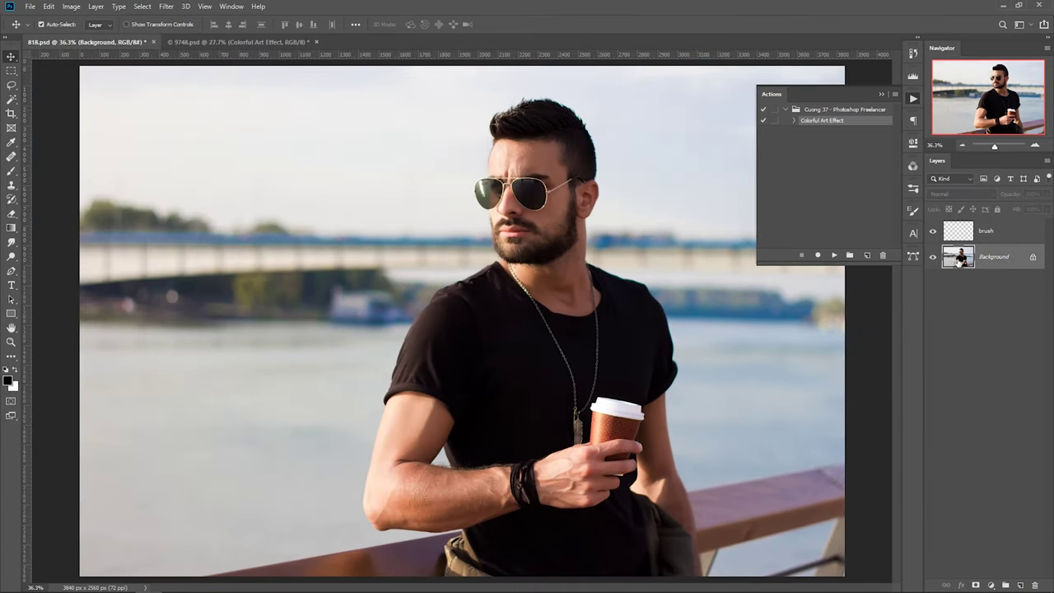
key("w")
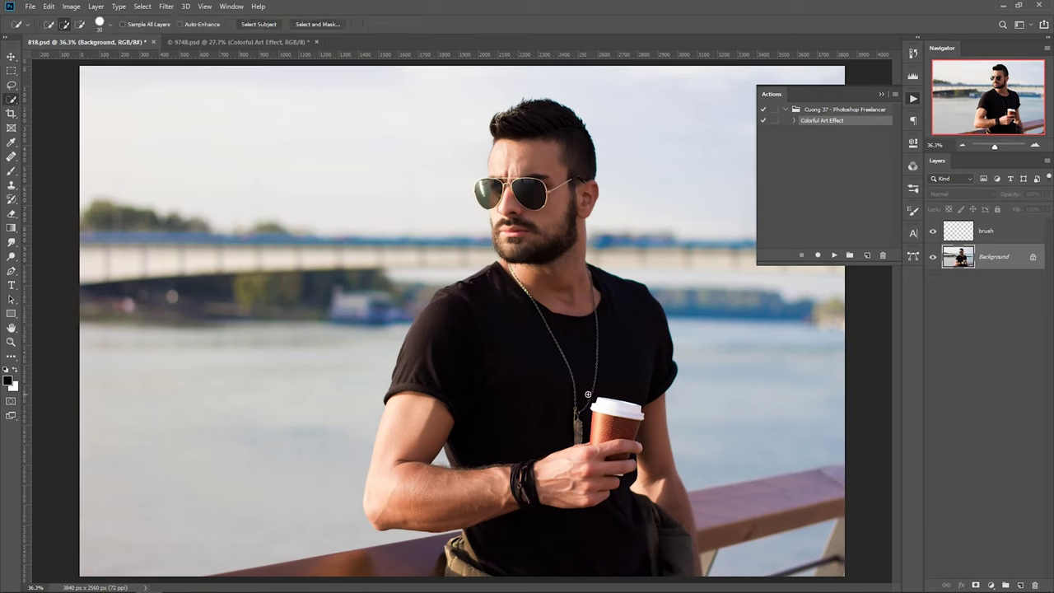
mouse_move(574, 360)
left_mouse_down()
mouse_move(619, 502)
mouse_move(415, 461)
left_mouse_up()
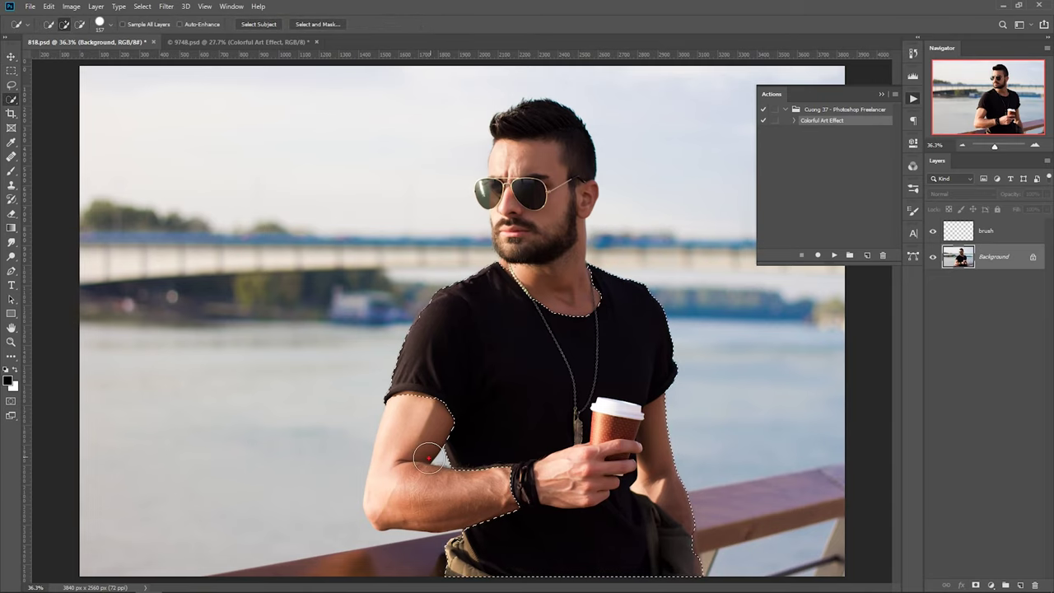
key("bracketleft")
key("bracketleft")
left_click_drag(549, 331, 557, 258)
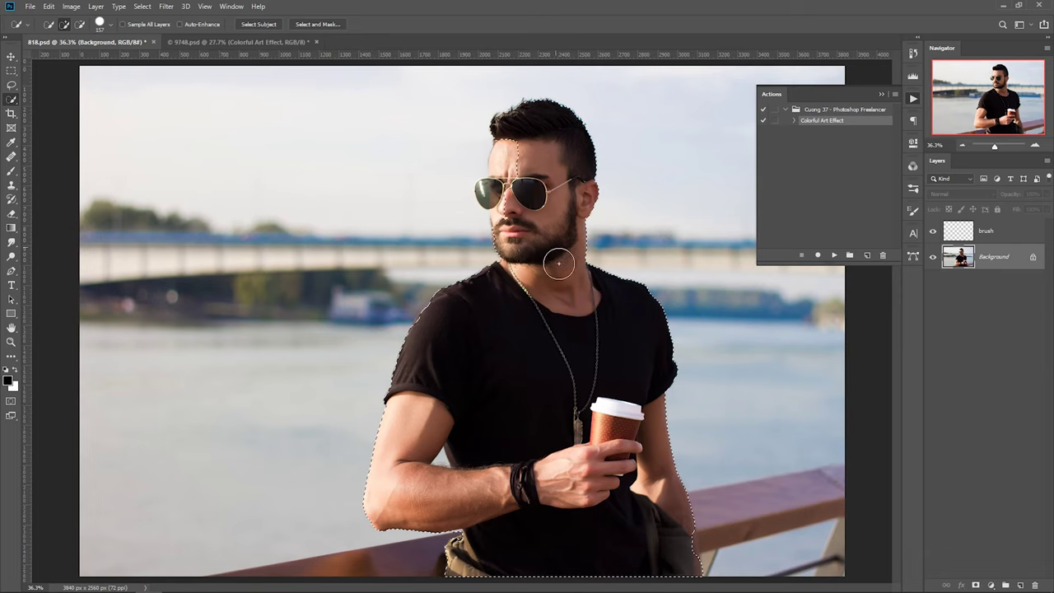
Start a pen path along the edge and bottom of the man's arm.
key("p")
scroll(728, 541, "up", 5)
left_click(625, 304)
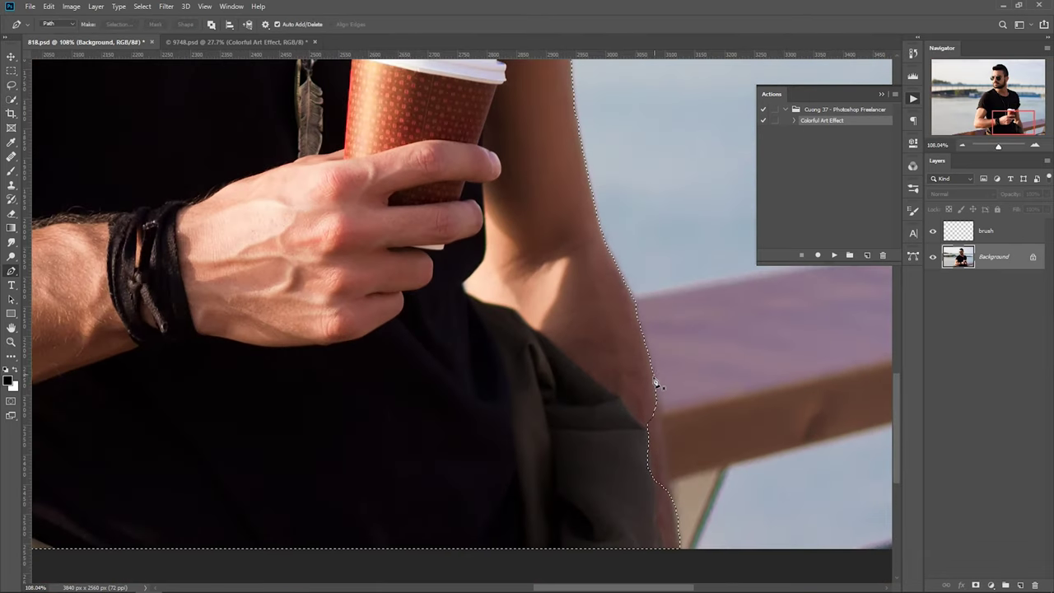
scroll(639, 308, "down", 2)
scroll(428, 501, "left", 5)
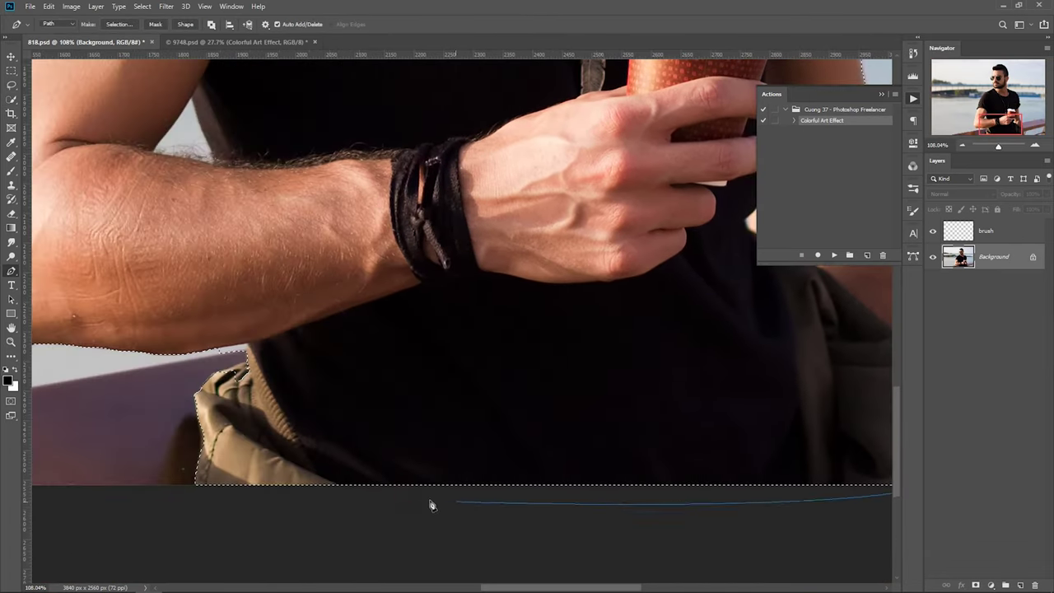
left_click_drag(512, 553, 482, 562)
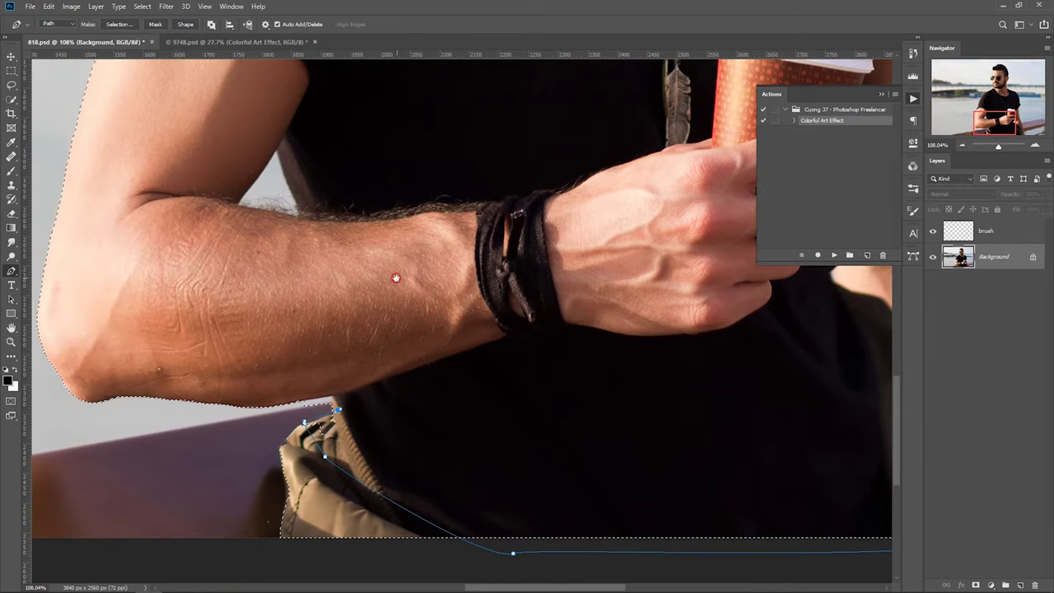
scroll(331, 416, "down", 3)
key("w")
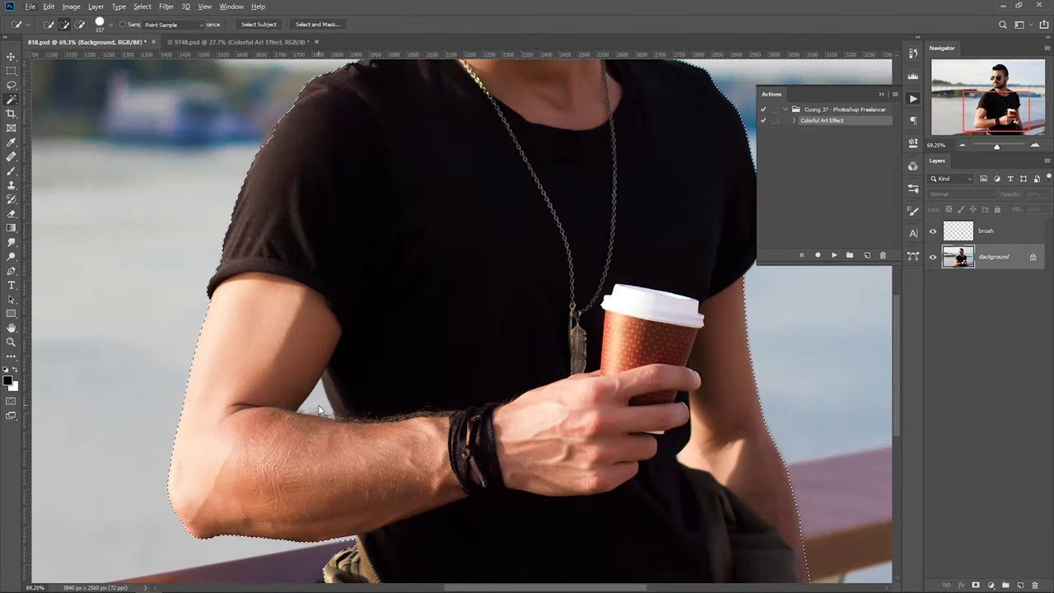
key("shift+w")
scroll(461, 430, "up", 5)
key("p")
scroll(278, 431, "up", 3)
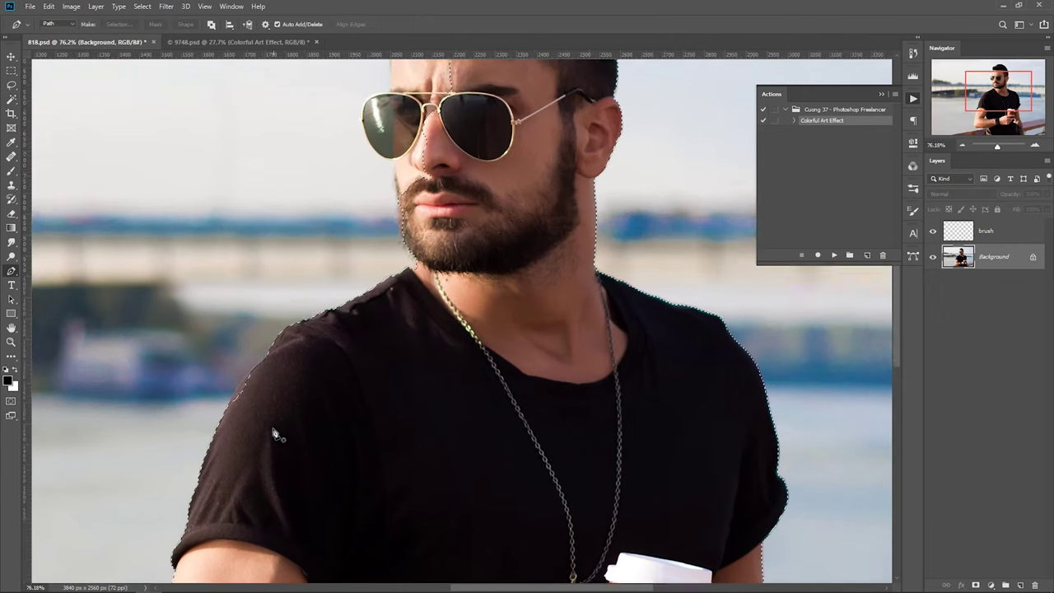
Trace the path up the shoulder, jaw, sunglasses and over the hair, then choose the brush layer.
left_click_drag(434, 290, 413, 422)
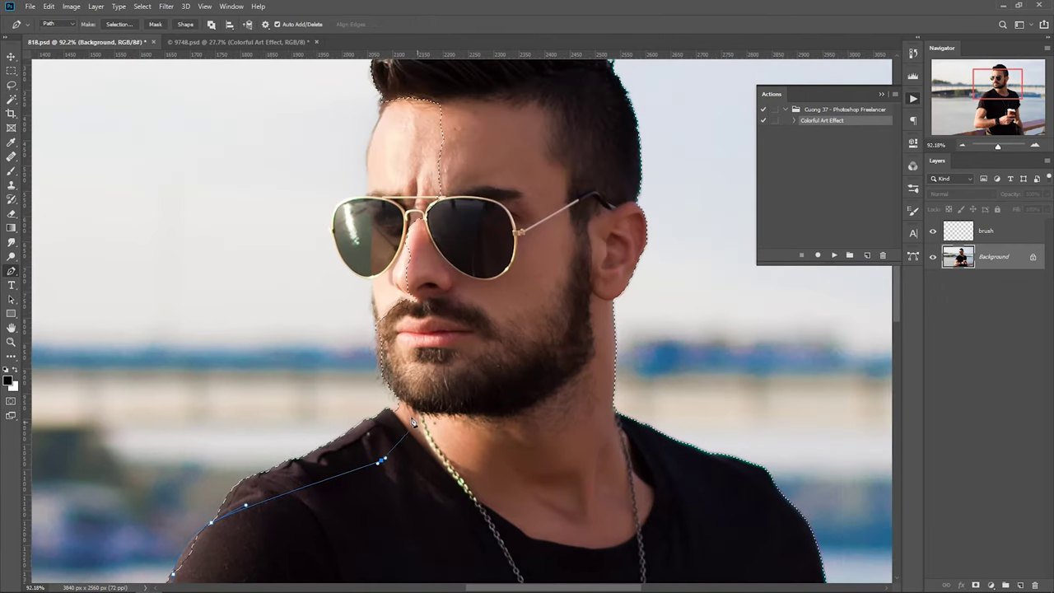
scroll(375, 303, "up", 5)
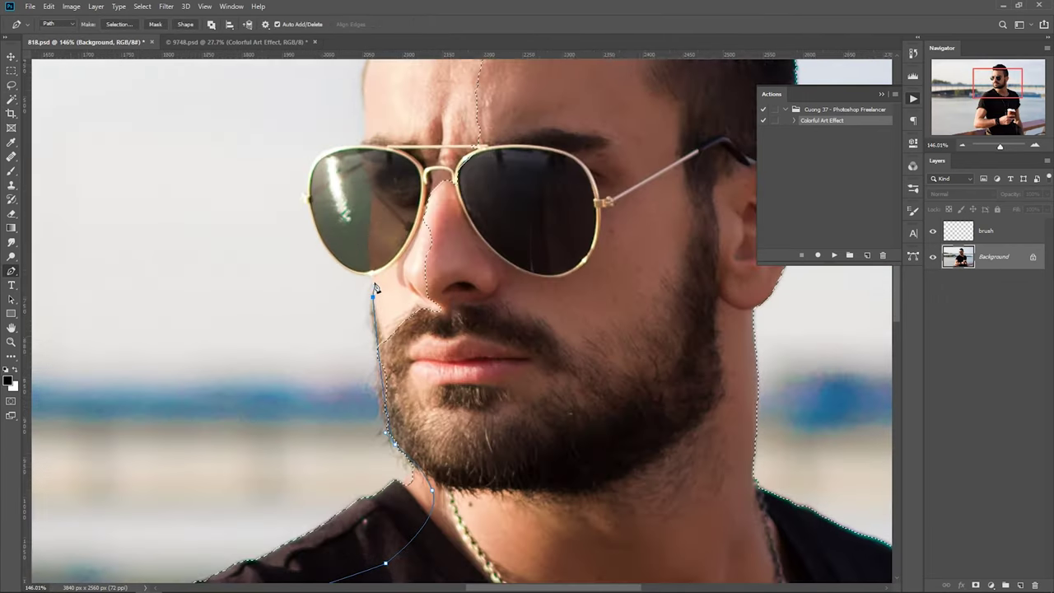
left_click_drag(371, 289, 406, 418)
left_click(403, 395)
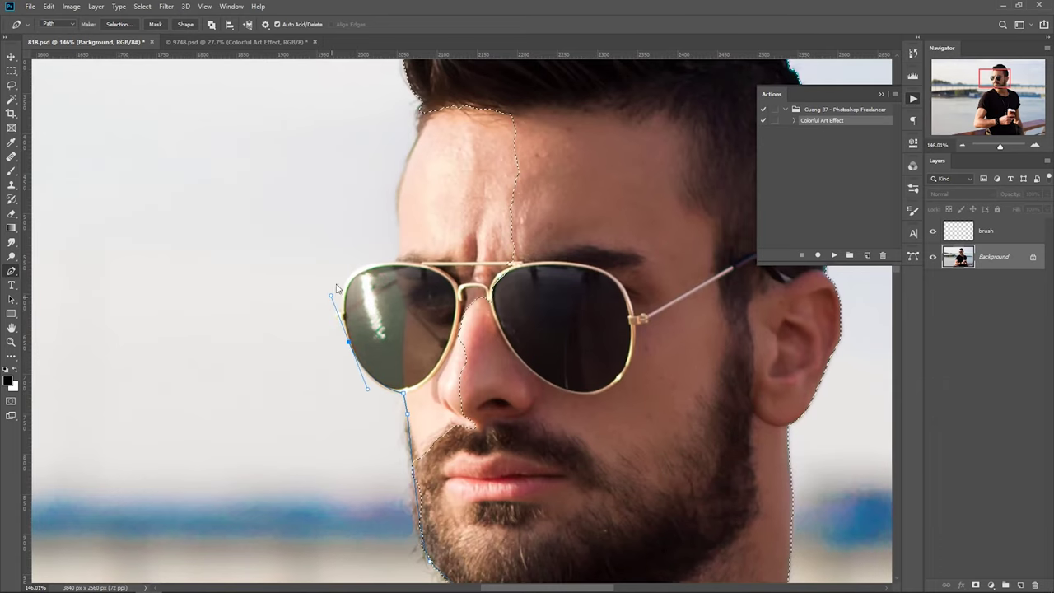
mouse_move(363, 267)
left_mouse_down()
mouse_move(399, 262)
mouse_move(356, 441)
left_mouse_up()
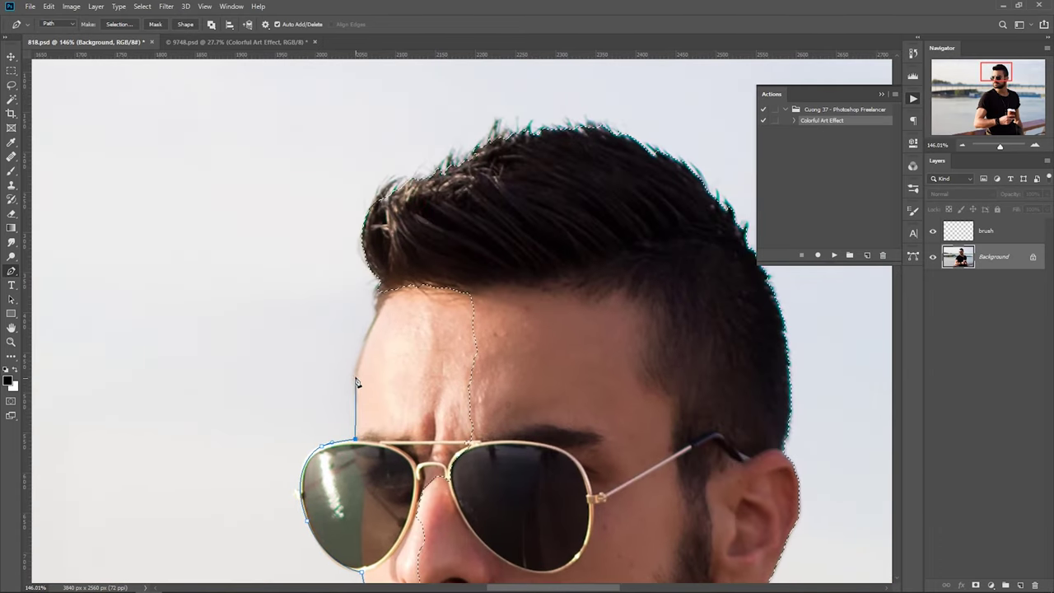
left_click_drag(355, 376, 358, 392)
left_click(470, 242)
left_click_drag(571, 275, 583, 334)
scroll(576, 329, "down", 5)
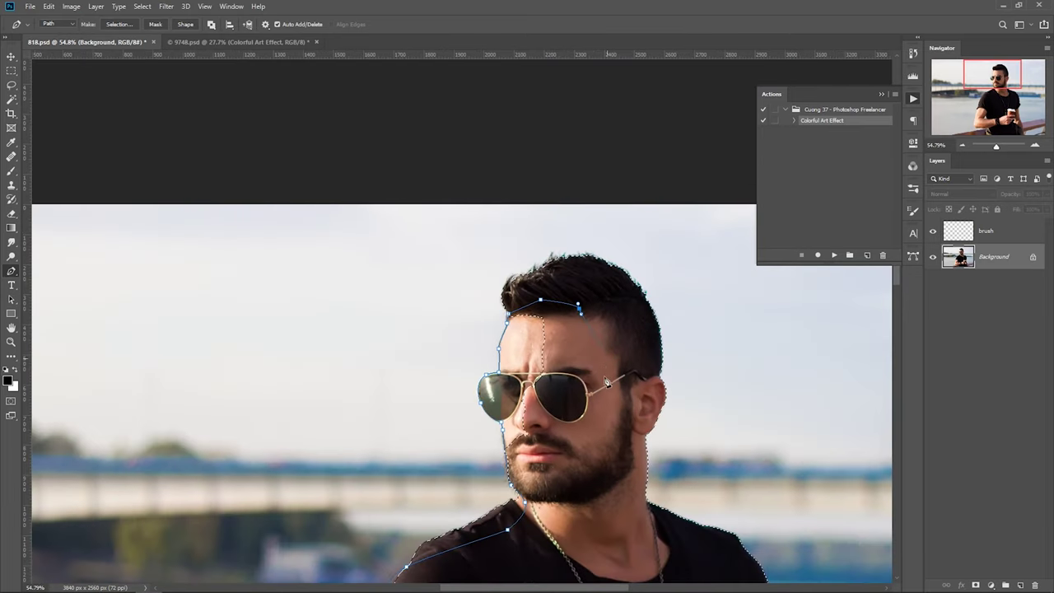
left_click(547, 465)
key("Escape")
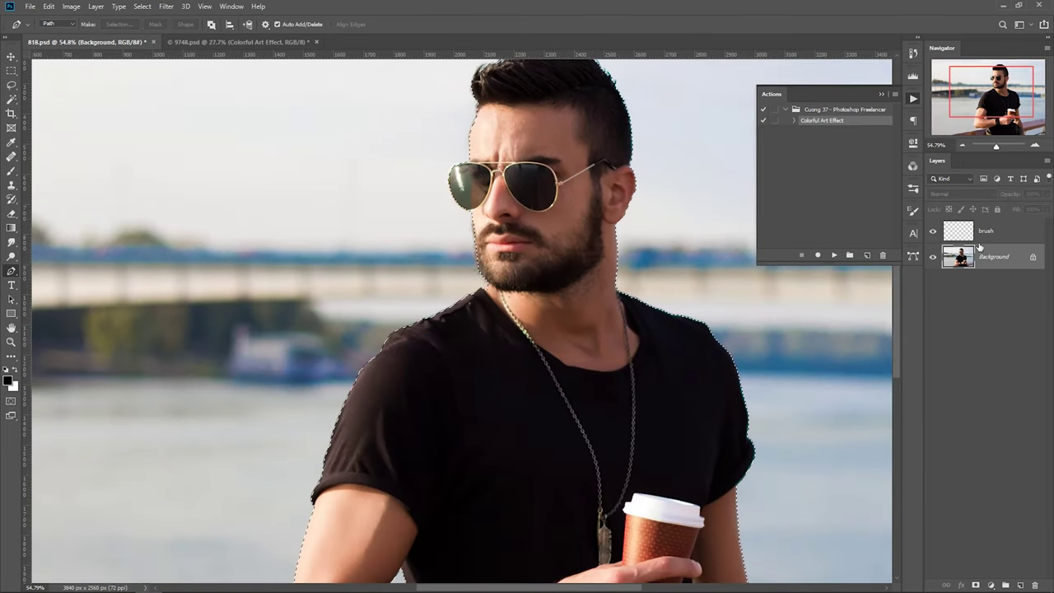
left_click(986, 231)
Set the foreground colour to #ff0000.
key("i")
left_click(9, 378)
type("ff0000")
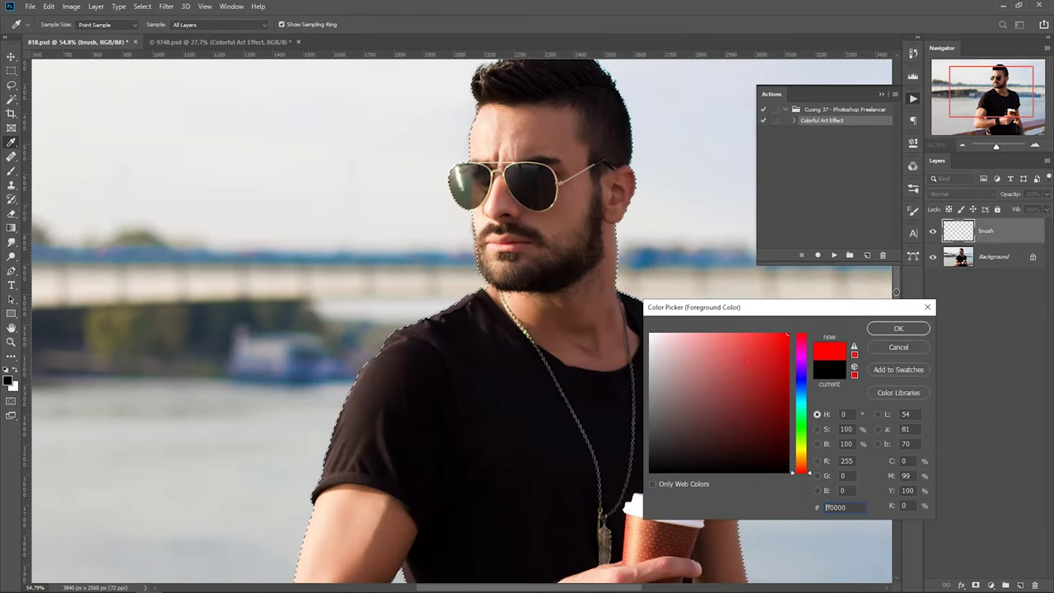
left_click(899, 328)
Paint the man's selection solid red with an enlarged brush, deselect, and run the Colorful Art Effect action.
key("b")
right_click(527, 339)
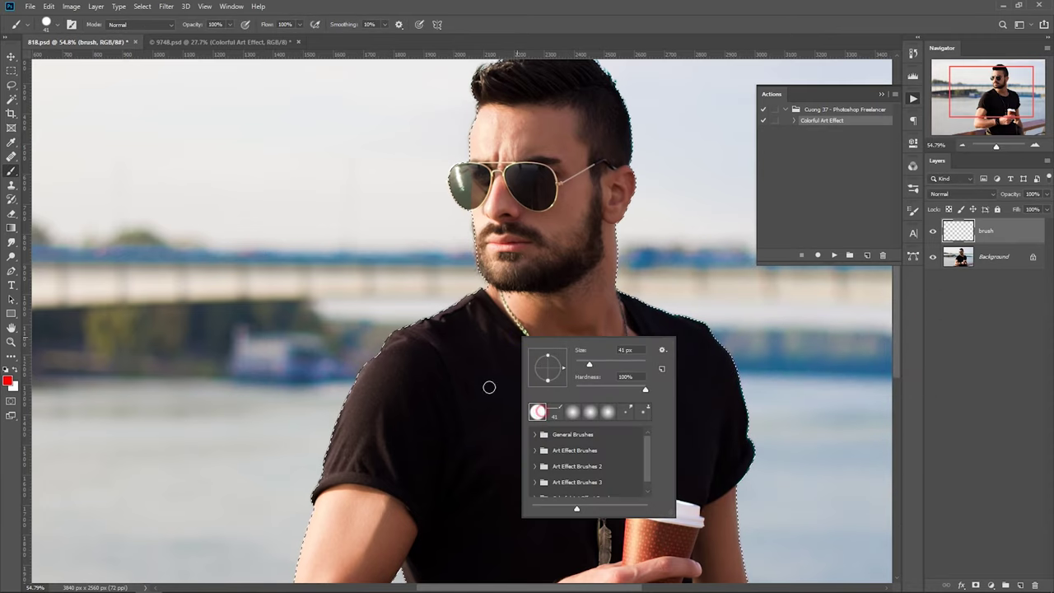
key("Escape")
key("bracketright")
key("bracketright")
key("bracketright")
key("ctrl+minus")
mouse_move(535, 148)
left_mouse_down()
mouse_move(506, 447)
mouse_move(546, 505)
mouse_move(647, 506)
mouse_move(634, 539)
left_mouse_up()
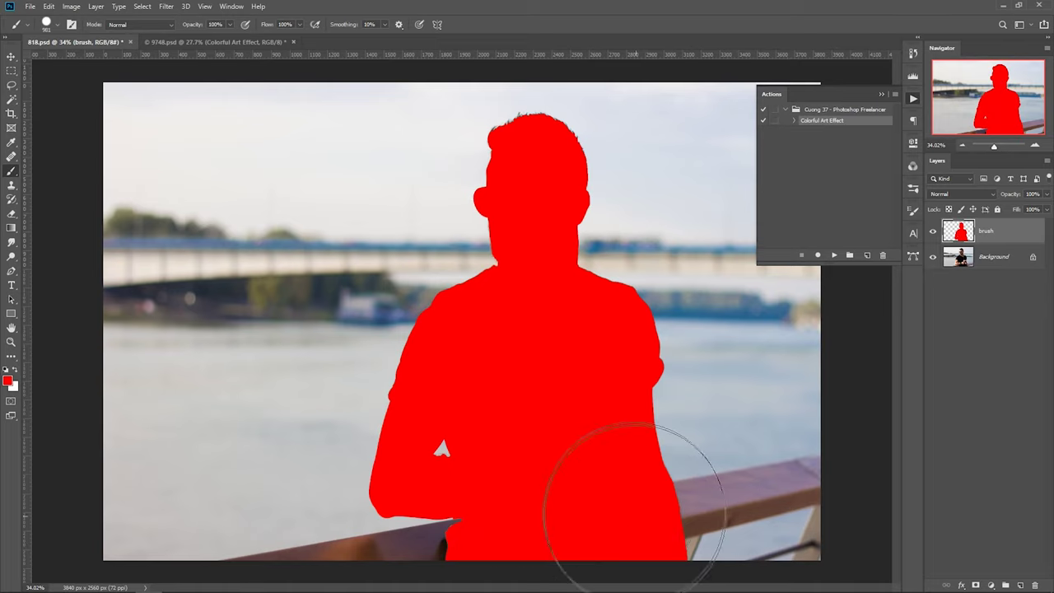
key("ctrl+d")
key("v")
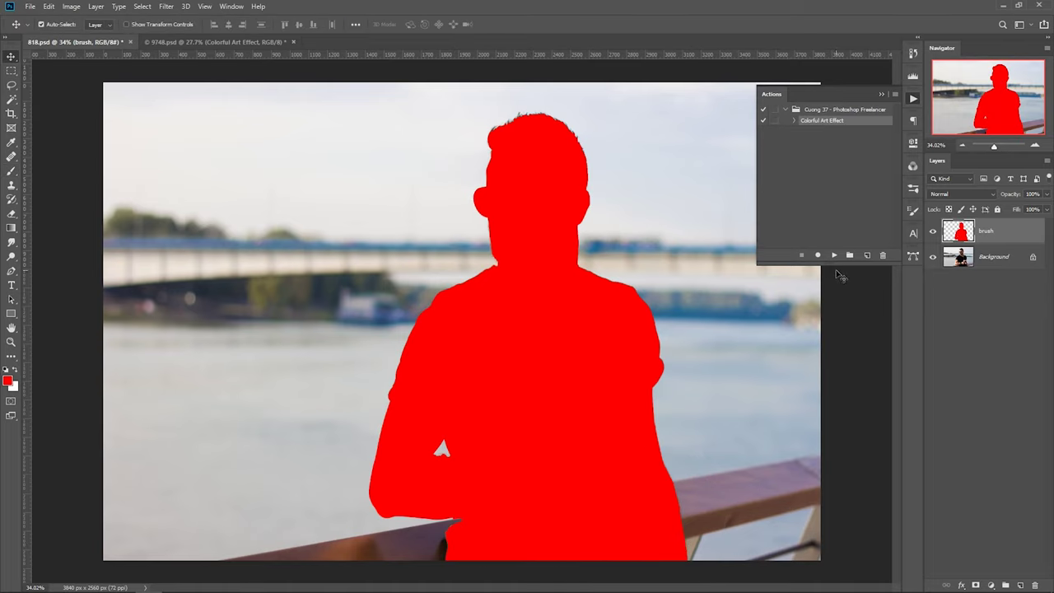
left_click(833, 256)
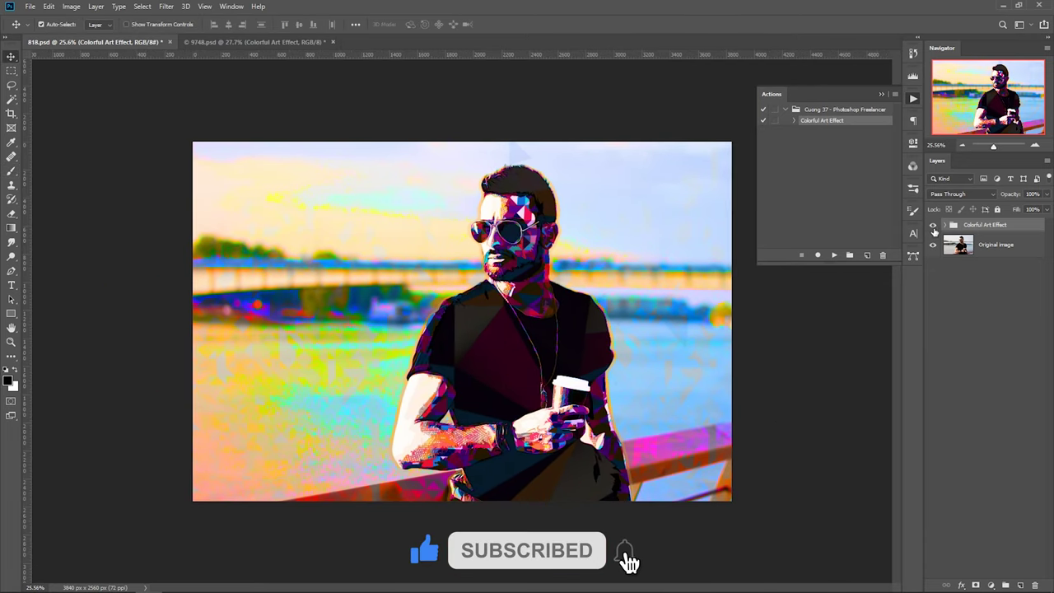
Hide and re-show the Colorful Art Effect group to compare the man's photo before and after.
left_click(933, 226)
left_click(933, 226)
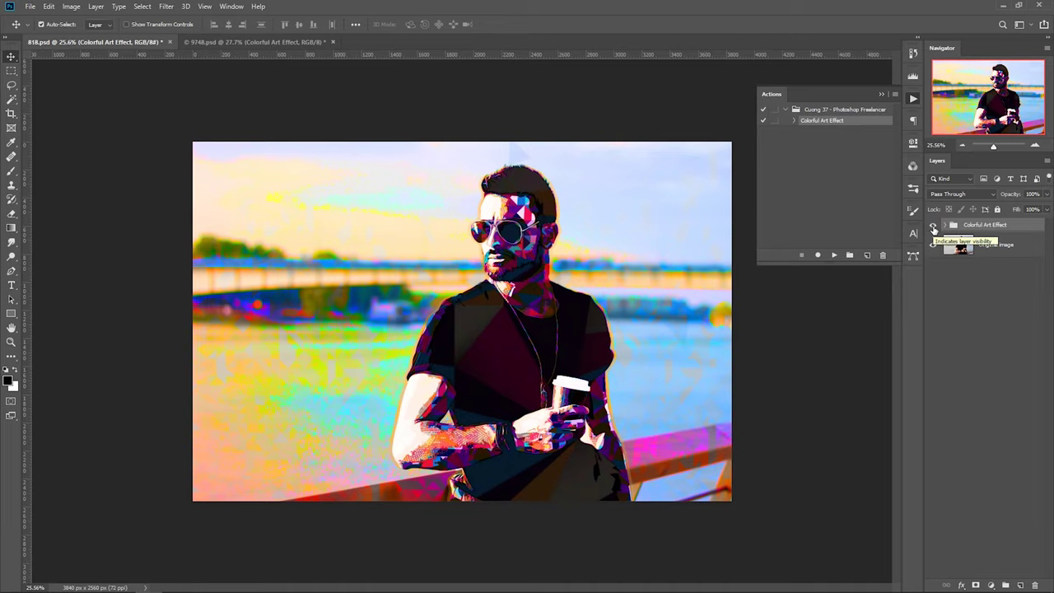
Compare the bridge photo with and without the effect, then bring the woman's portrait document forward.
left_click(933, 225)
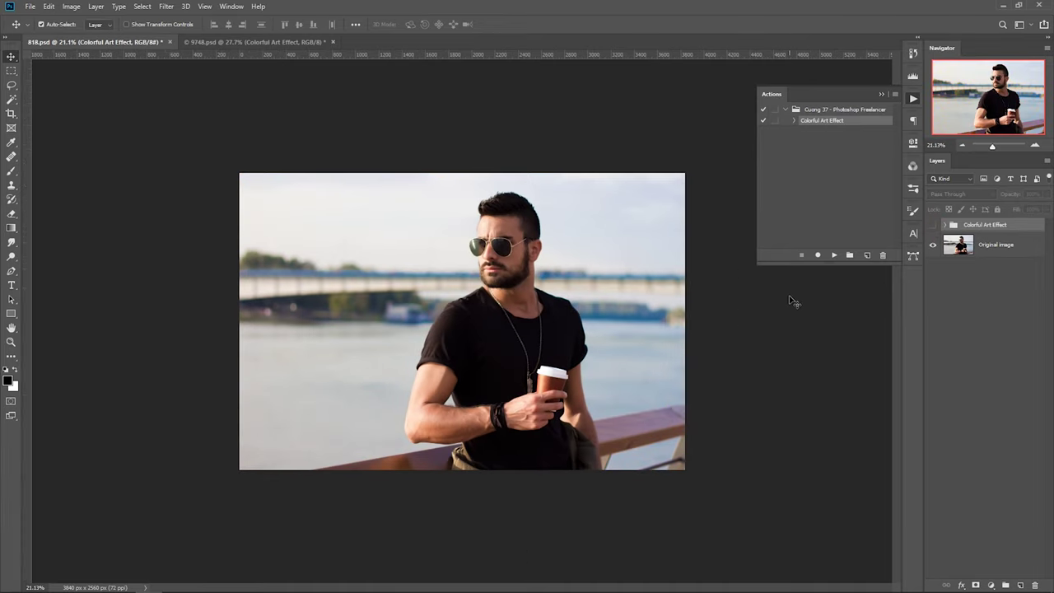
left_click(932, 225)
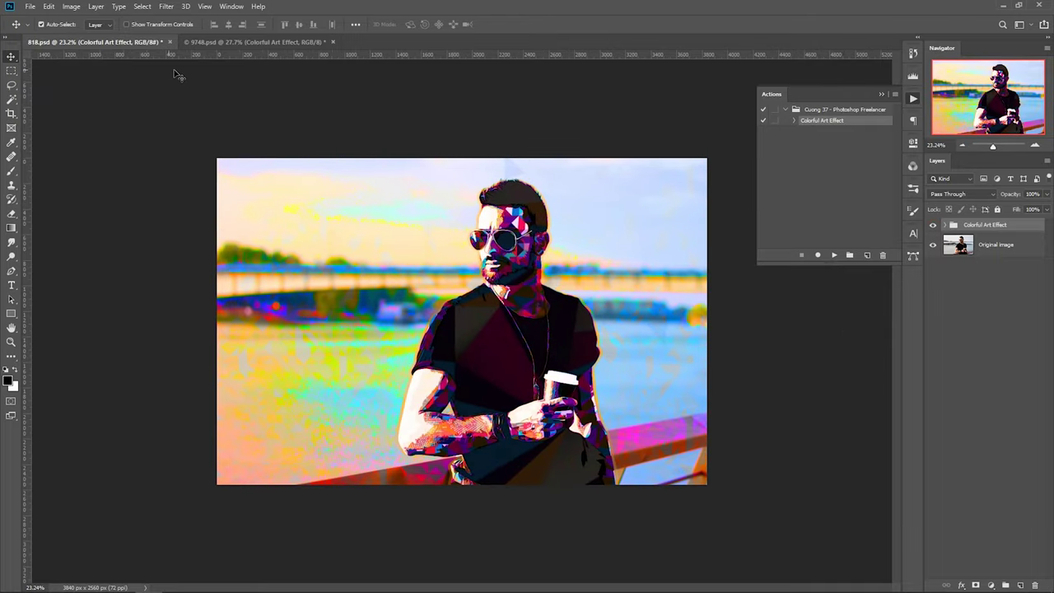
left_click(256, 42)
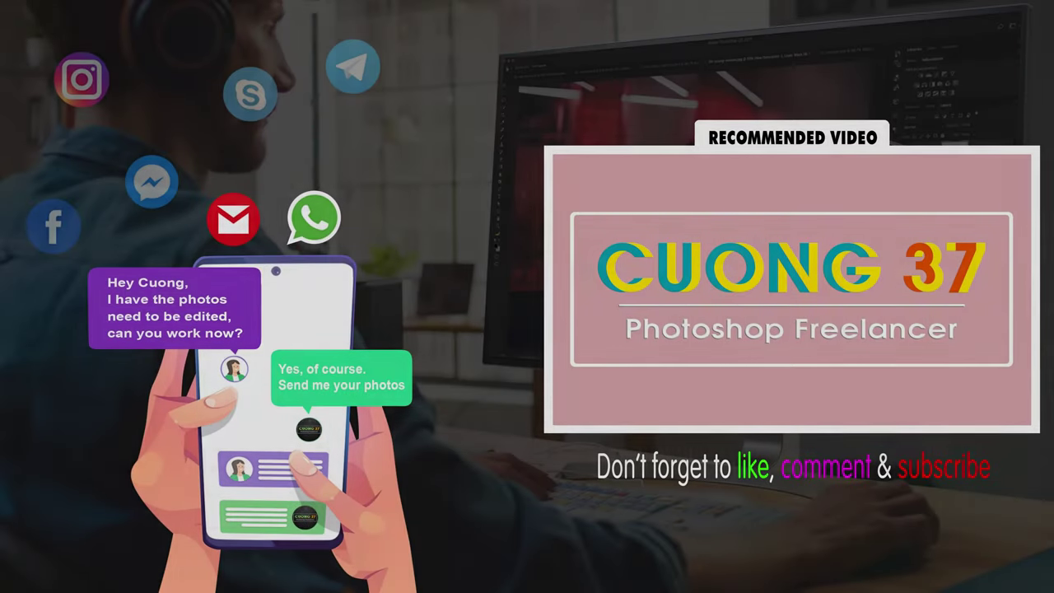